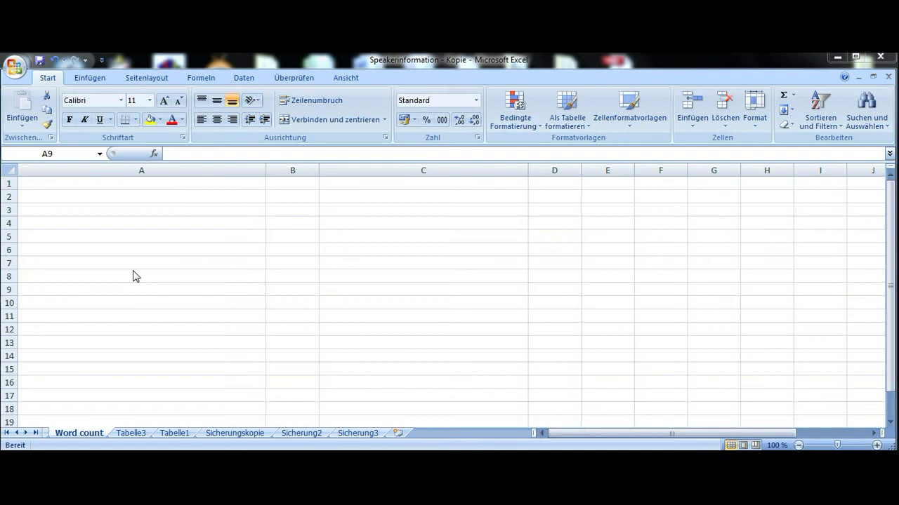
# - Enter the sample sentence "How do we count words with excel" in cell A1
pyautogui.click(112, 186)
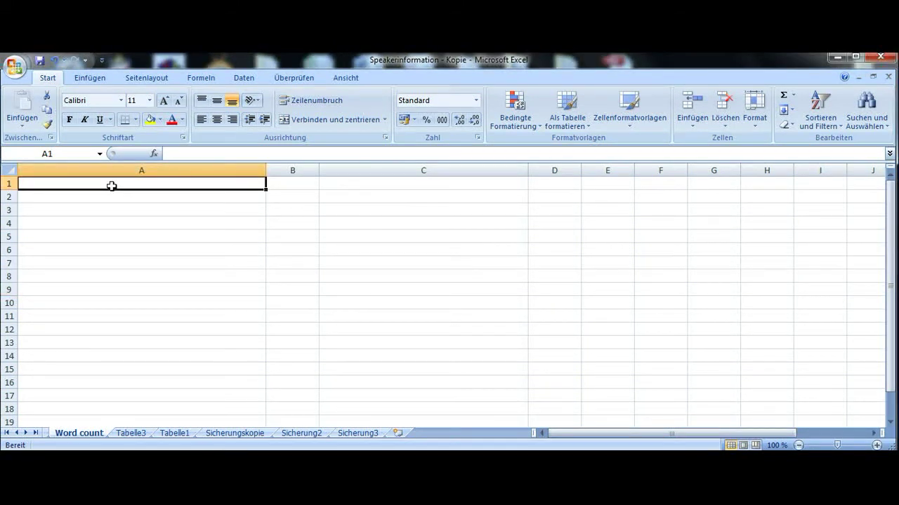
pyautogui.write('H')
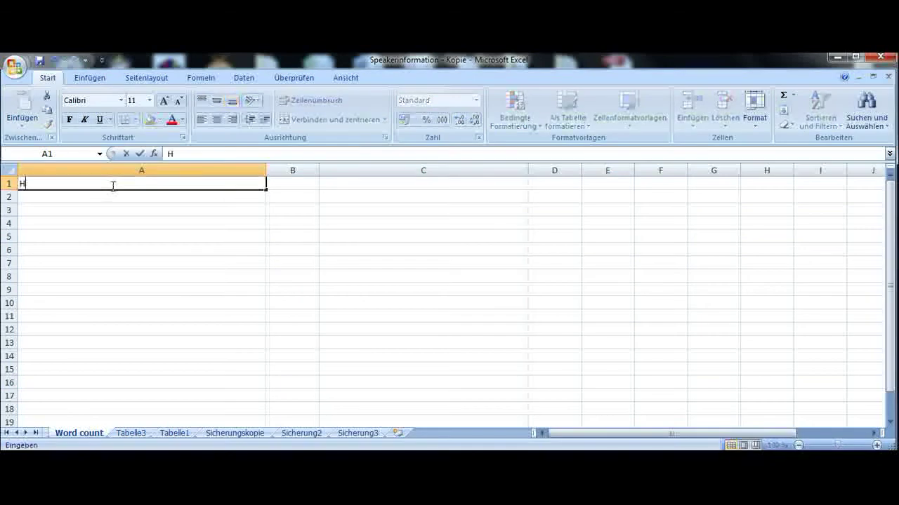
pyautogui.write('ow do we')
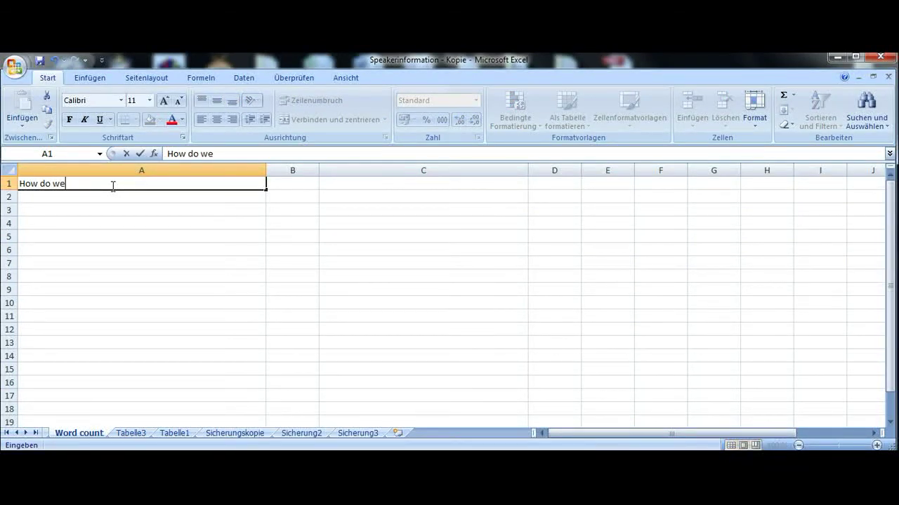
pyautogui.write(' count words with excel')
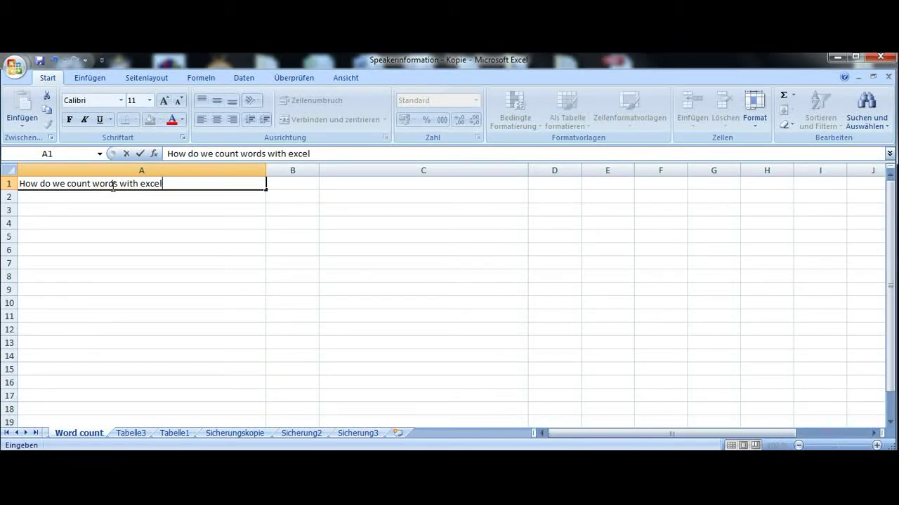
pyautogui.write('?')
pyautogui.press('BackSpace')
# - Enter the second sample sentence "I will show you how to do that" in cell A2
pyautogui.click(162, 199)
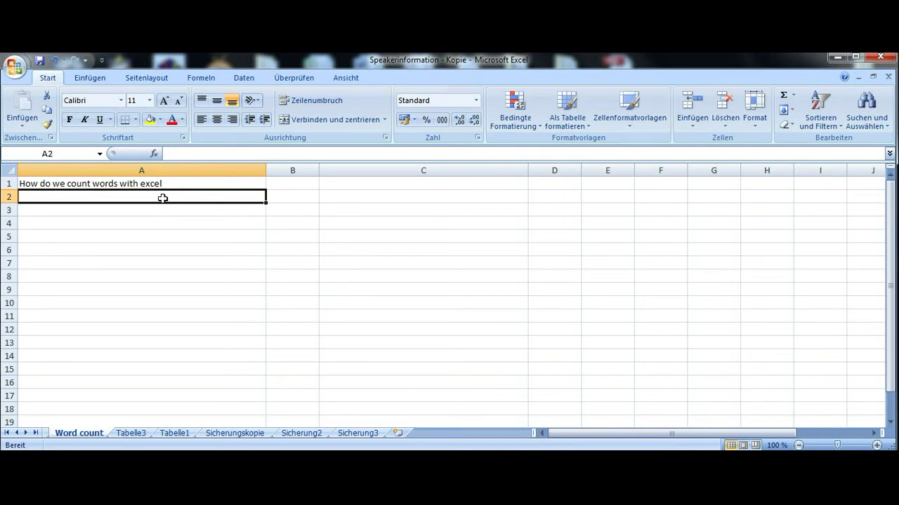
pyautogui.write('I wi')
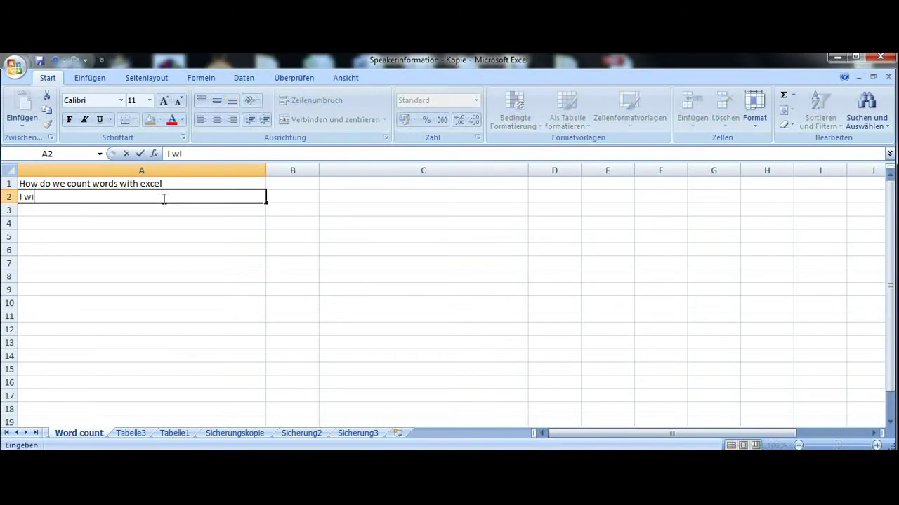
pyautogui.write('ll show you how ')
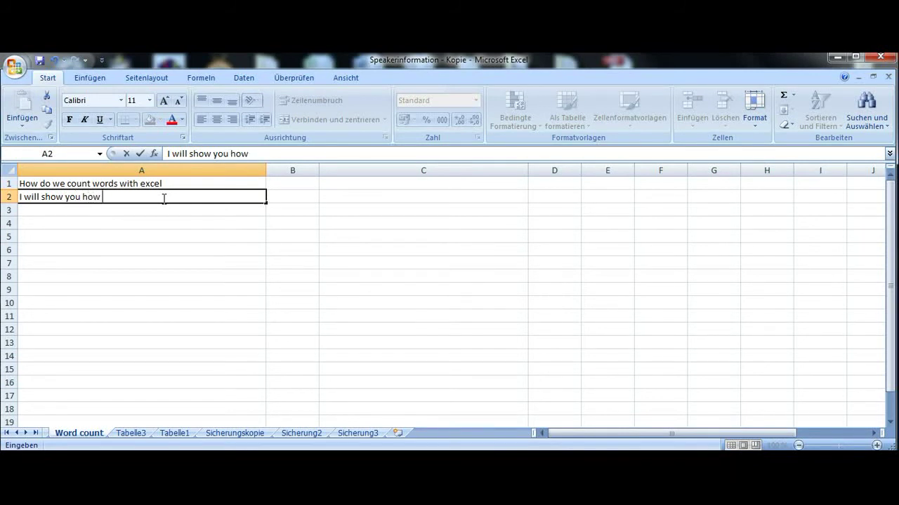
pyautogui.write('to do that')
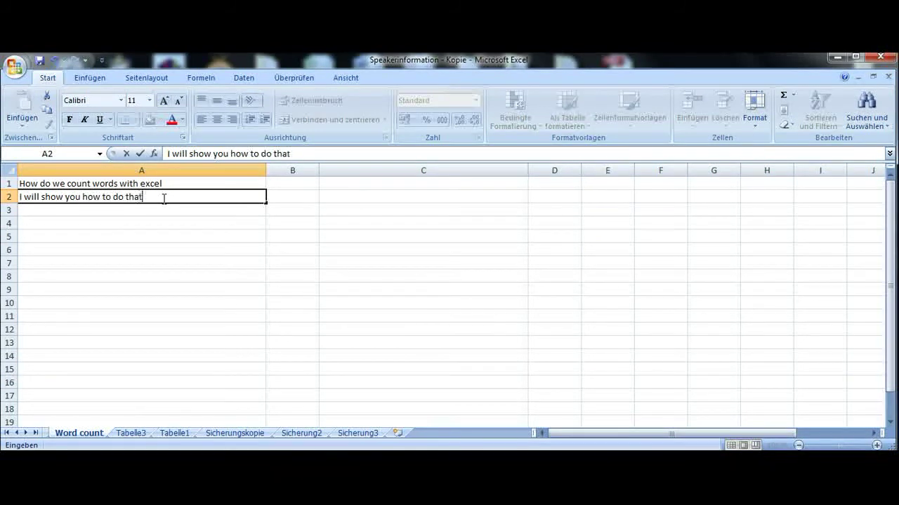
# - Begin a formula in cell B1 that returns 0 when A1 is empty: =WENN(LÄNGE(A1)=0;0;
pyautogui.click(294, 186)
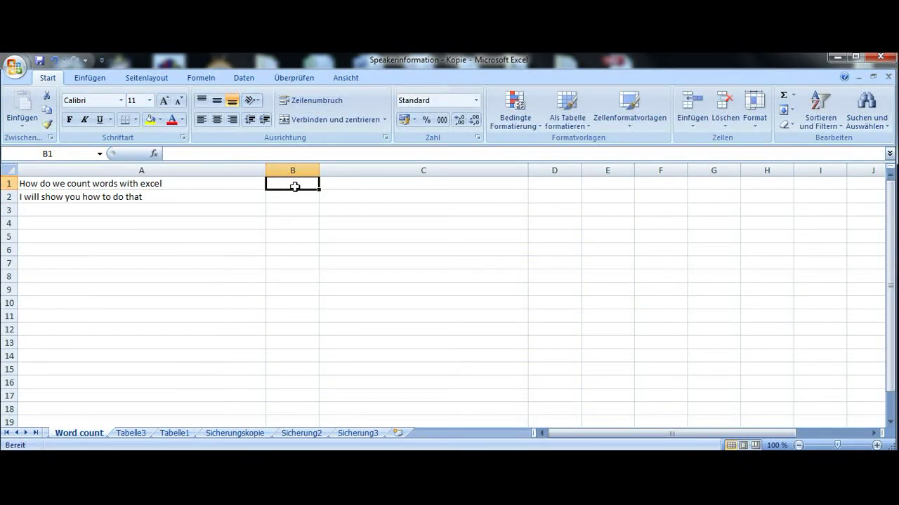
pyautogui.write('=')
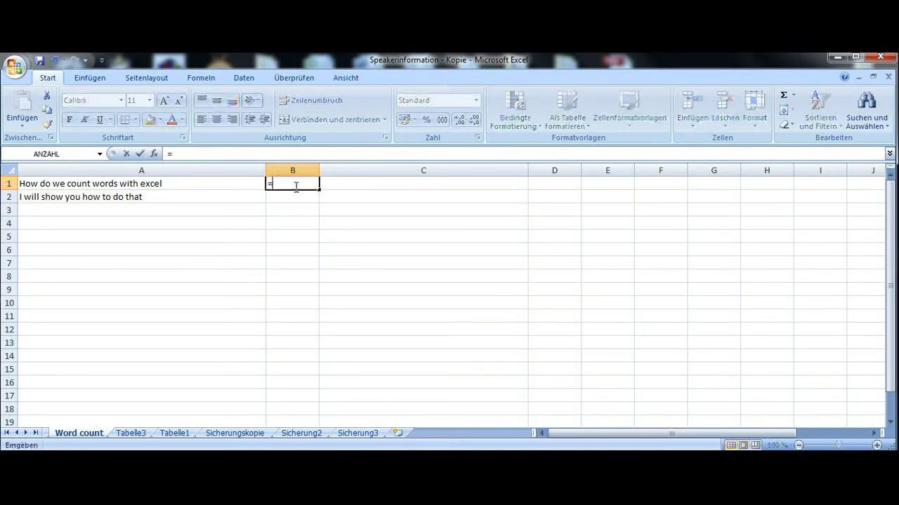
pyautogui.write('WENN')
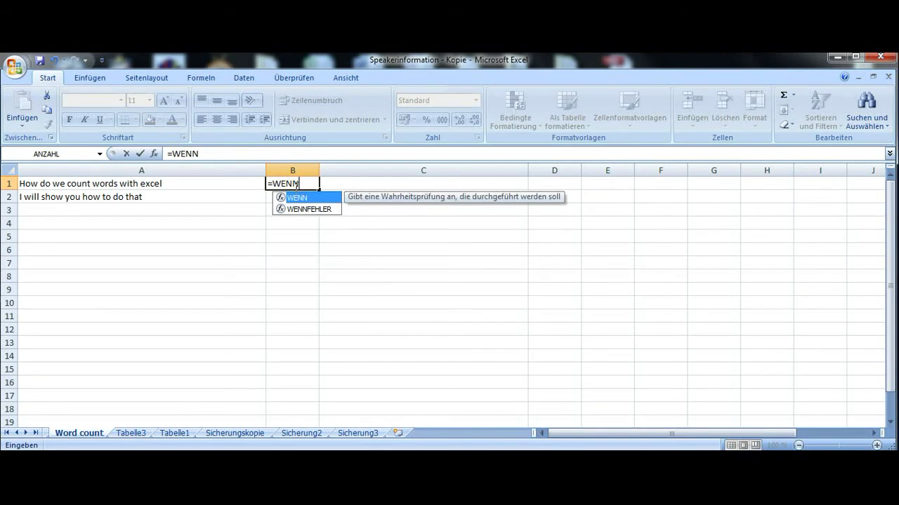
pyautogui.write('(')
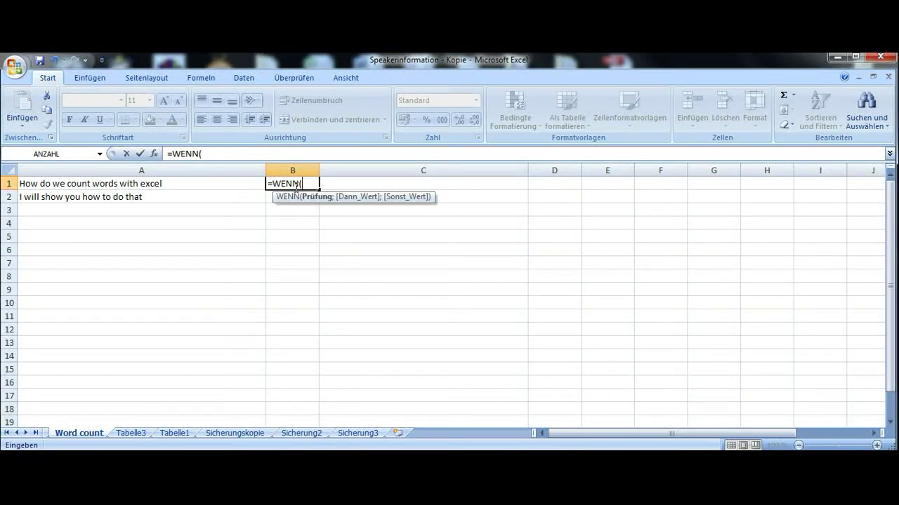
pyautogui.write('LÄNGE')
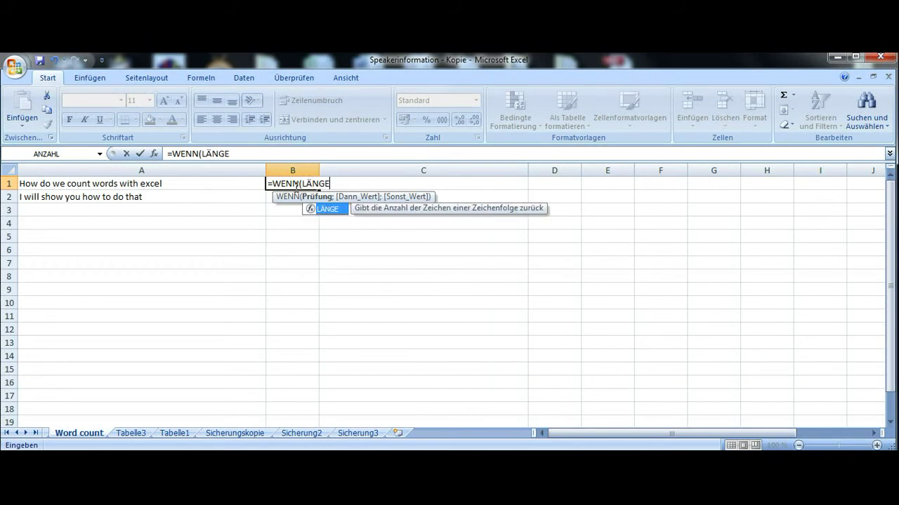
pyautogui.write('(')
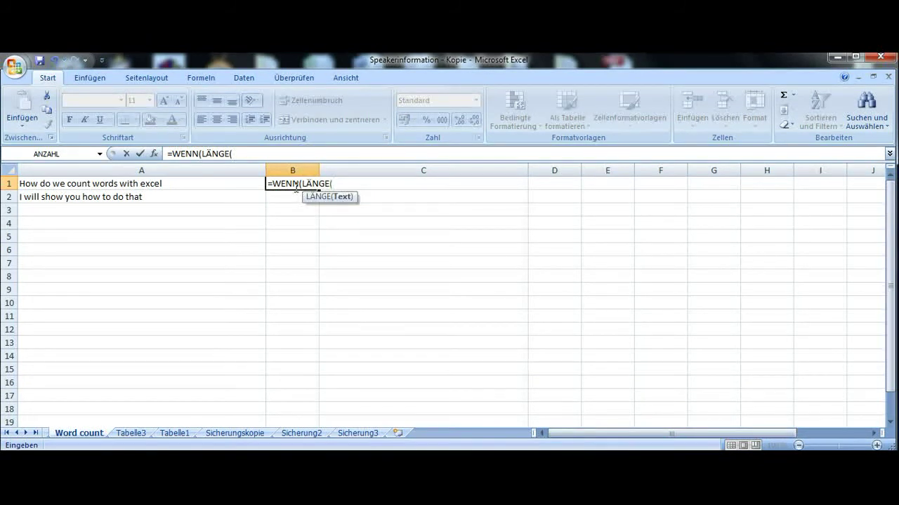
pyautogui.click(116, 185)
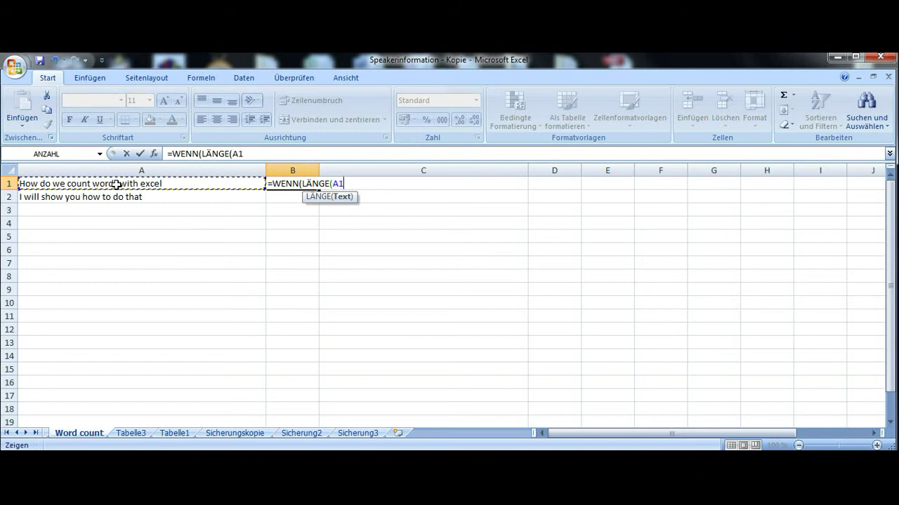
pyautogui.write(')')
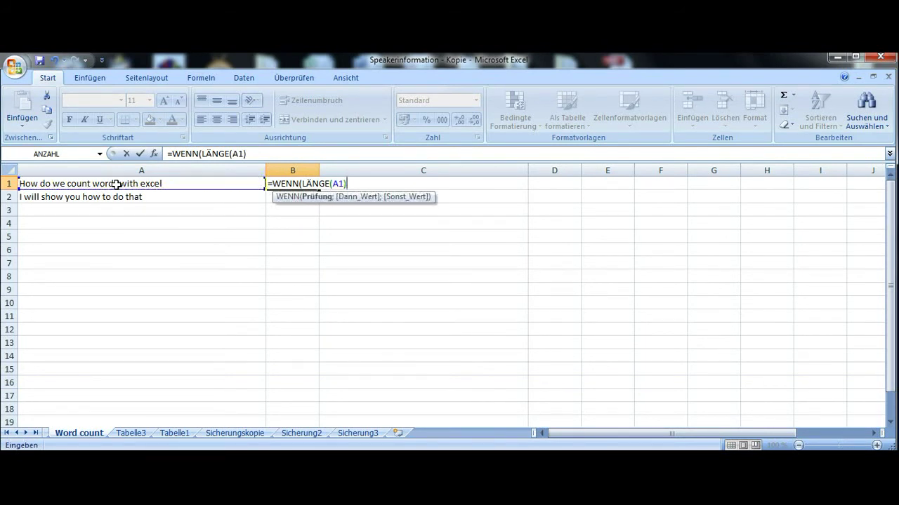
pyautogui.write('=0;')
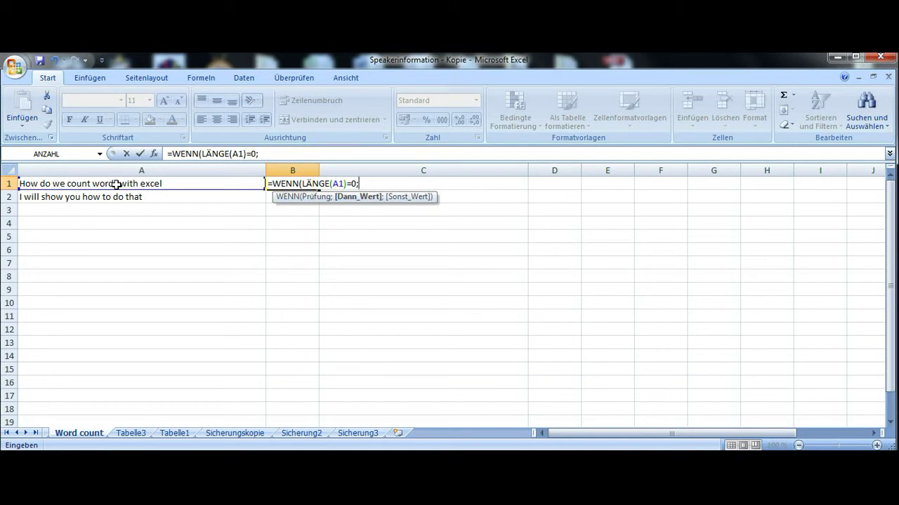
pyautogui.write('0;')
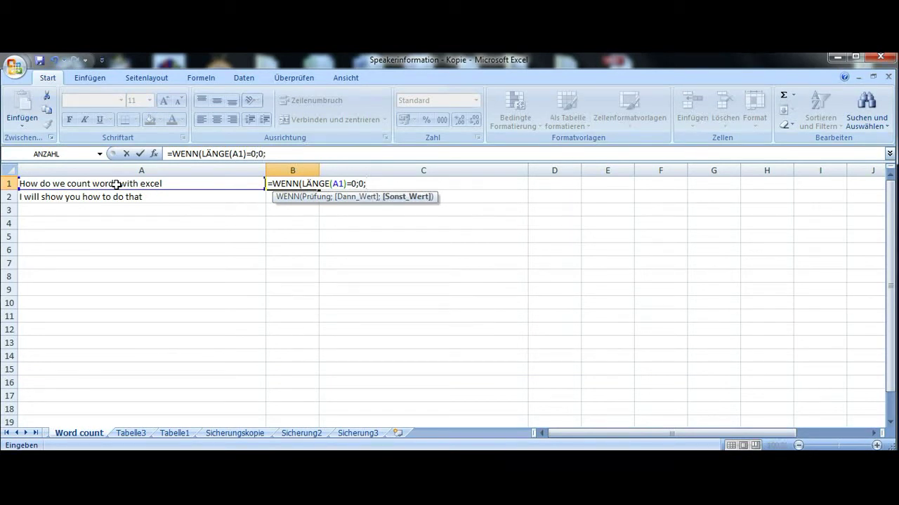
# - Continue the B1 formula's else-value with the character length of A1, LÄNGE(A1)
pyautogui.write('LÄNGHE(')
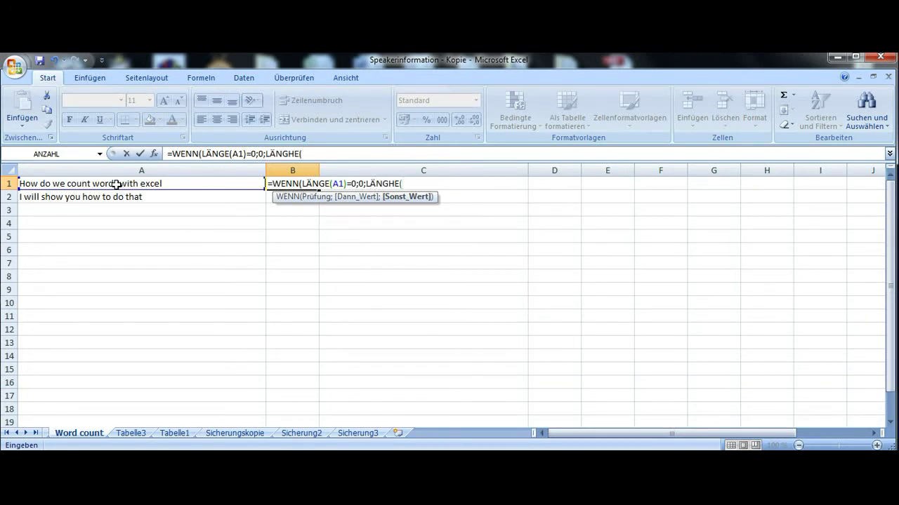
pyautogui.press('BackSpace')
pyautogui.press('BackSpace')
pyautogui.press('BackSpace')
pyautogui.write('E')
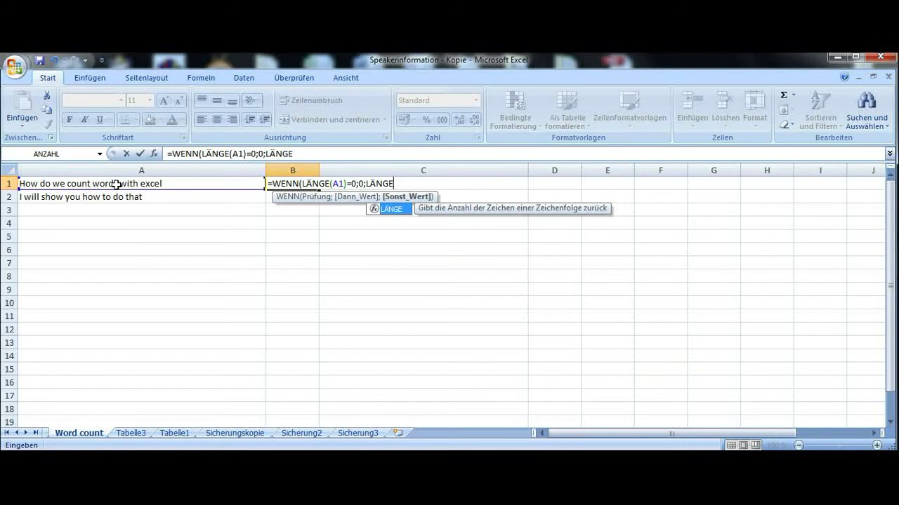
pyautogui.write('(')
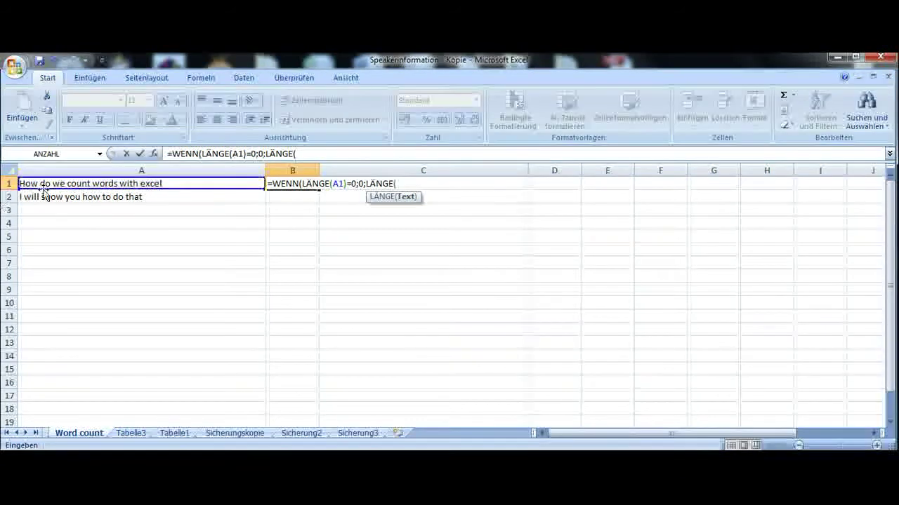
pyautogui.click(58, 184)
pyautogui.write(')')
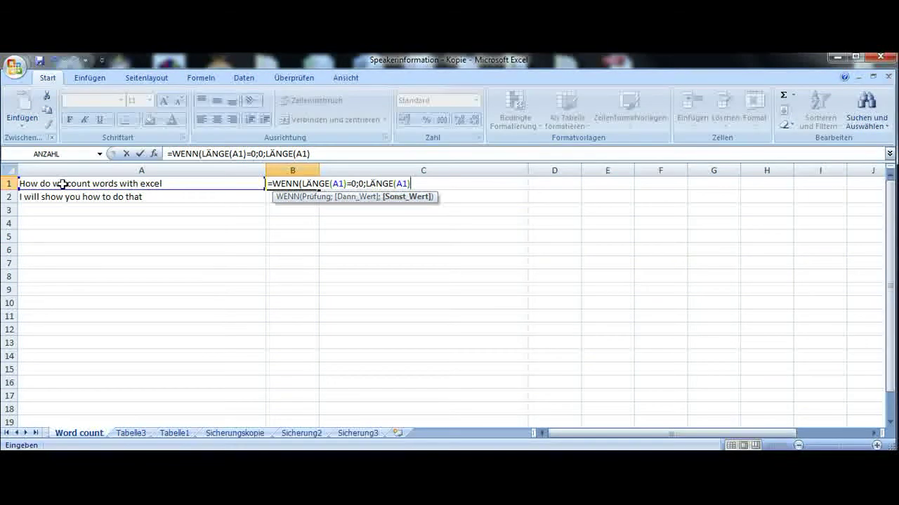
# - Extend the B1 formula by subtracting the length of a substituted version of A1: -LÄNGE(WECHSELN(A1;
pyautogui.write('-LÄB')
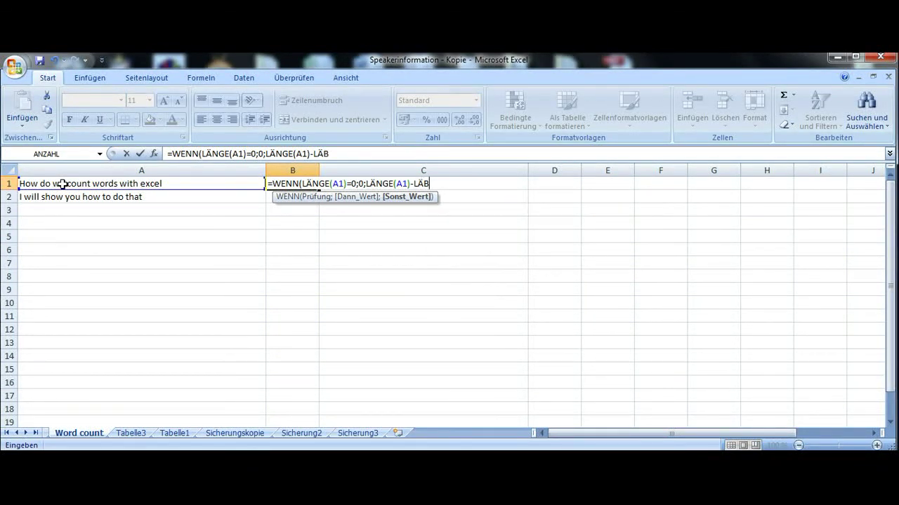
pyautogui.press('BackSpace')
pyautogui.write('NGE')
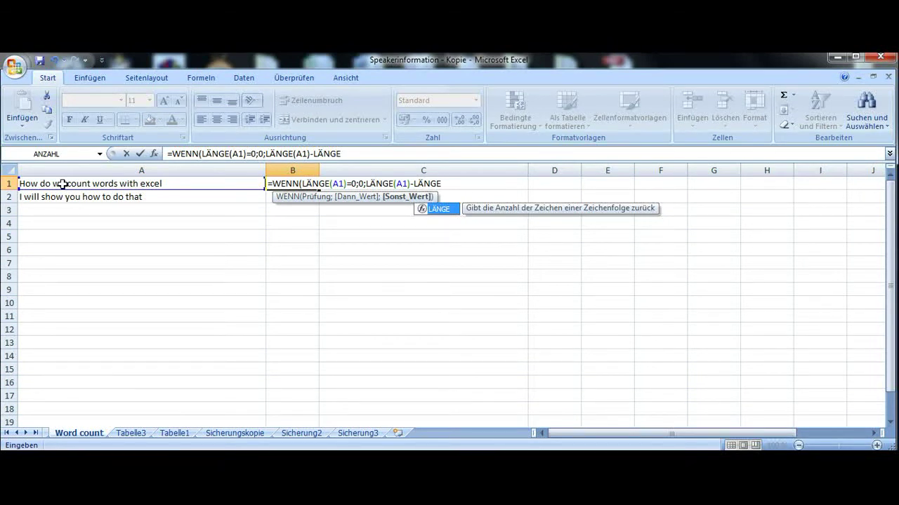
pyautogui.write('(')
pyautogui.write('WECH')
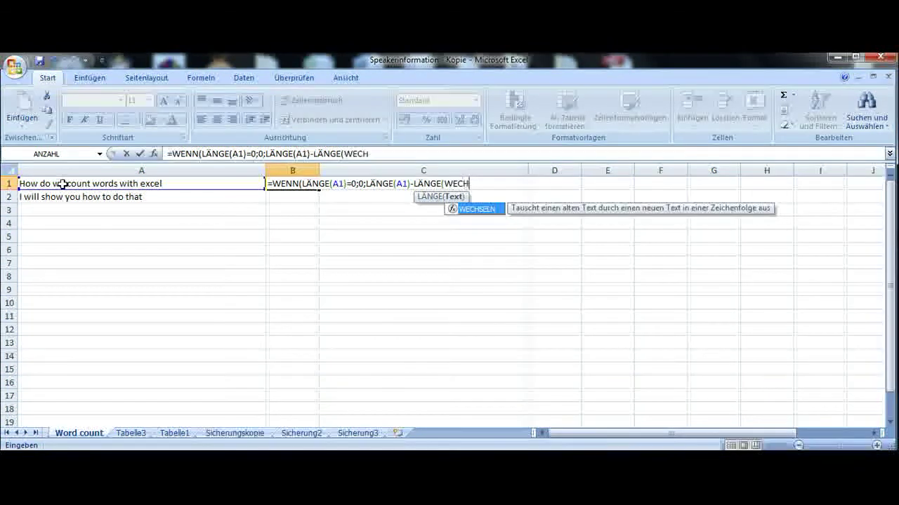
pyautogui.write('SELN')
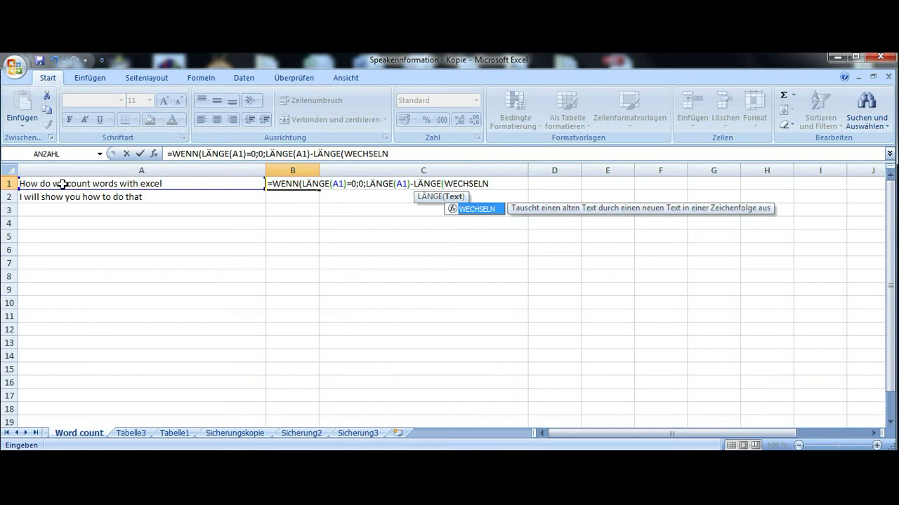
pyautogui.write('(')
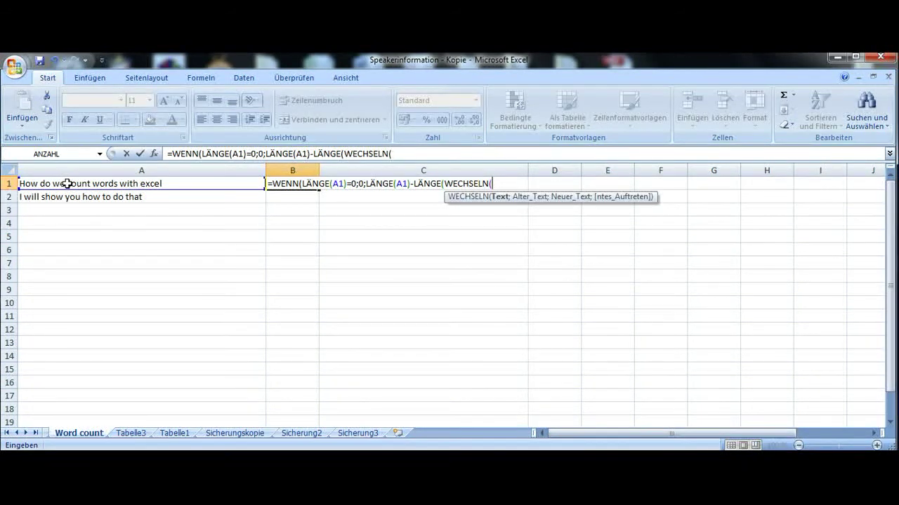
pyautogui.click(67, 184)
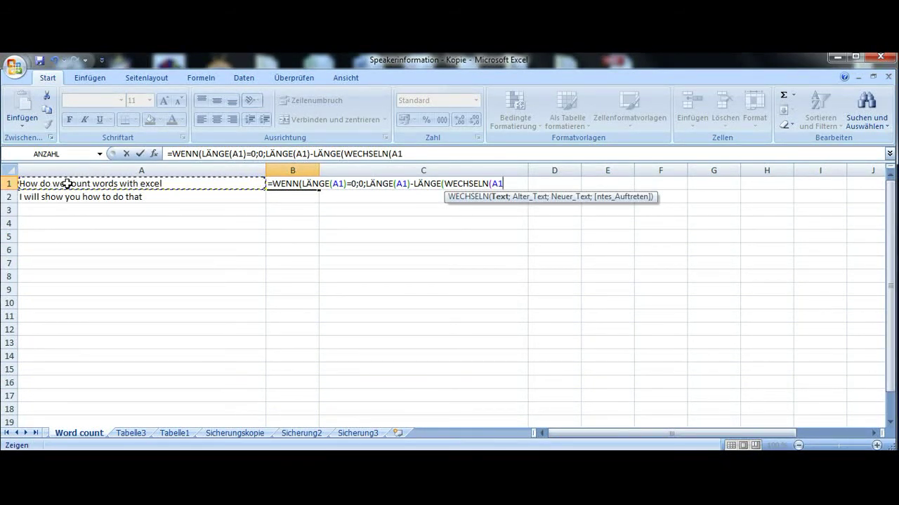
pyautogui.write(';')
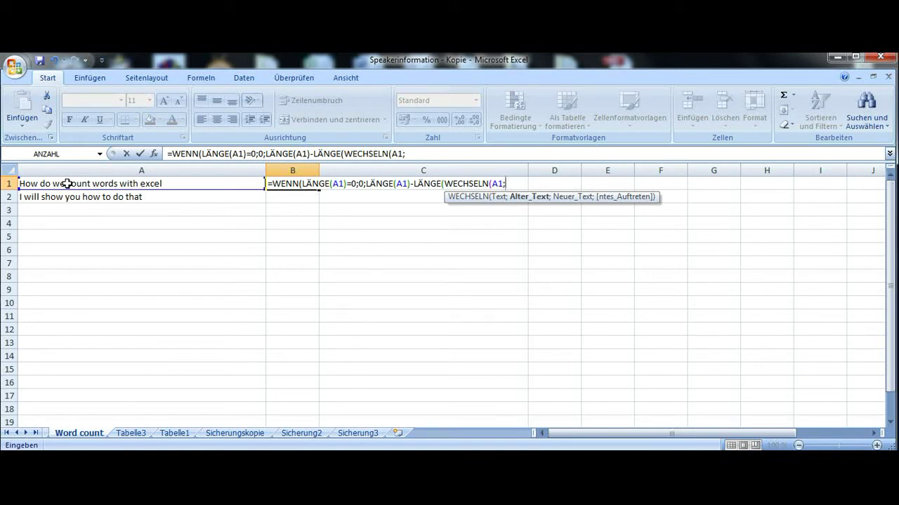
# - Complete the B1 formula by replacing spaces " " with empty text "", closing both functions, and adding +1) before committing it
pyautogui.write('""')
pyautogui.press('Return')
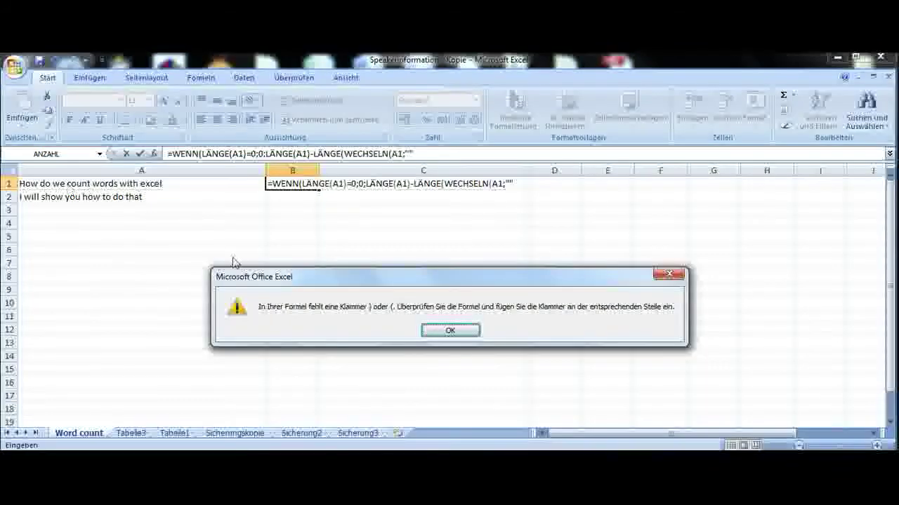
pyautogui.click(453, 330)
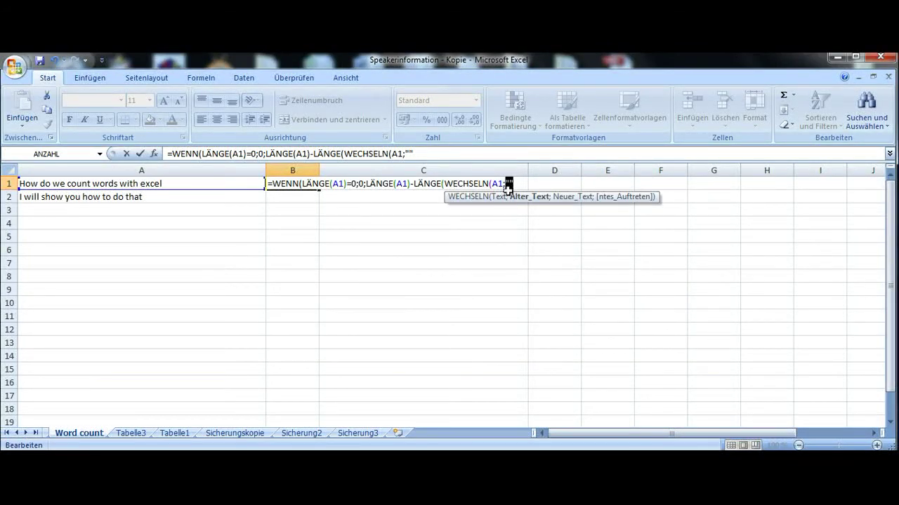
pyautogui.click(509, 183)
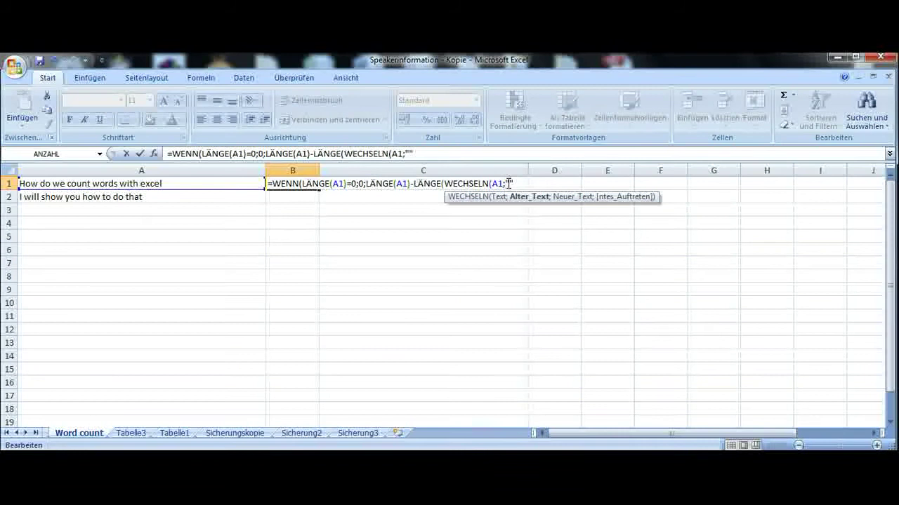
pyautogui.write('";')
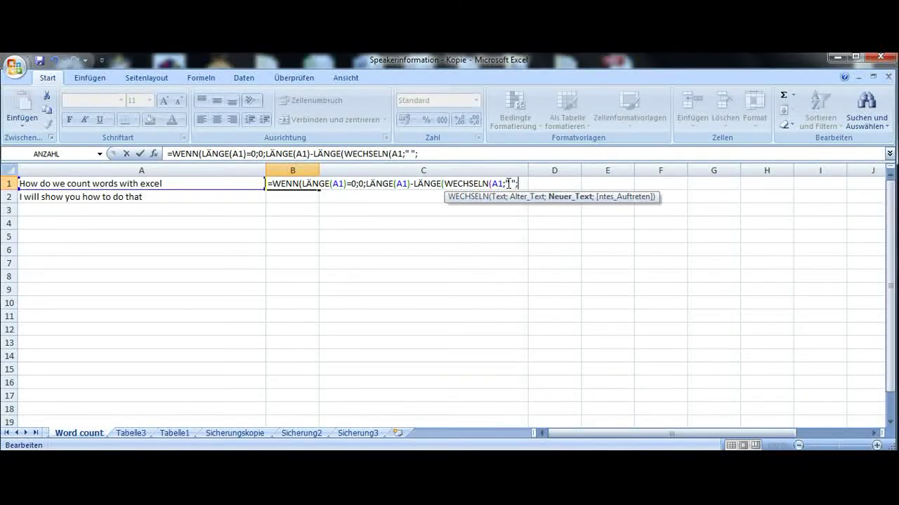
pyautogui.write('""))')
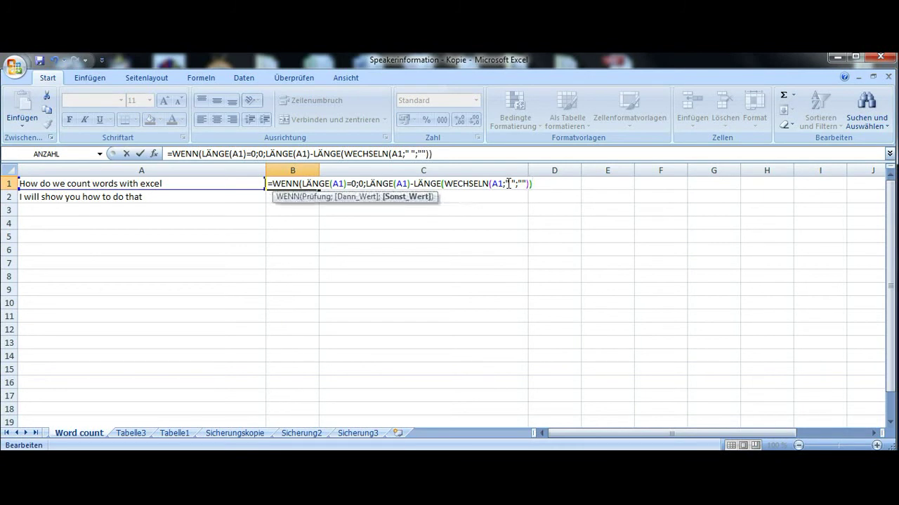
pyautogui.write('+1)')
pyautogui.press('Return')
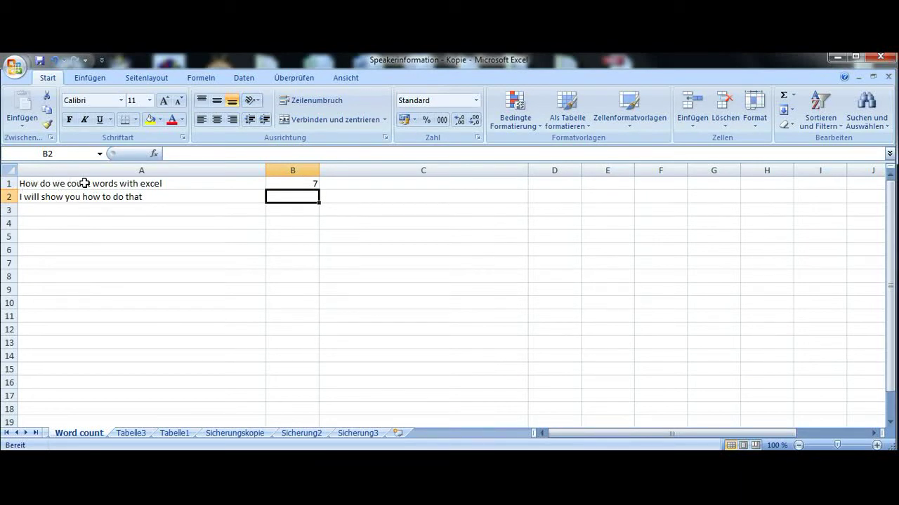
# - Fill the word-count formula from B1 down to B2
pyautogui.click(292, 183)
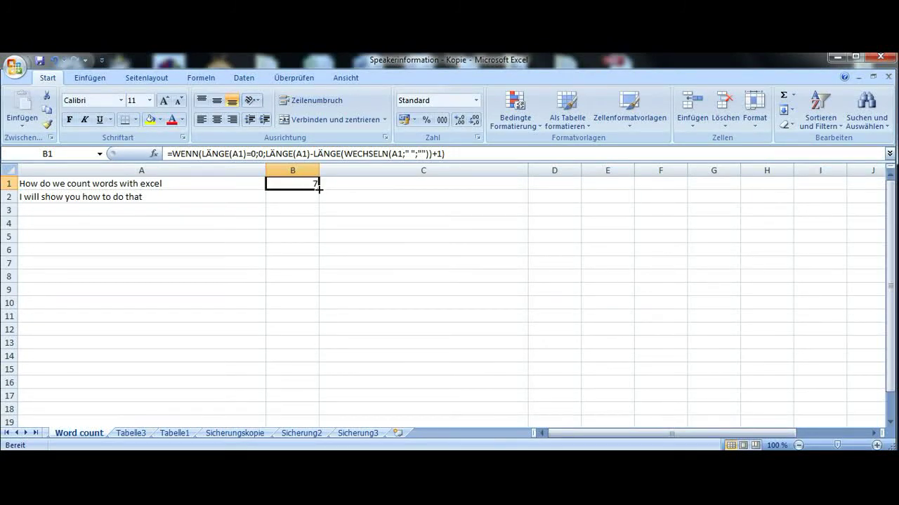
pyautogui.moveTo(318, 189); pyautogui.dragTo(319, 203)
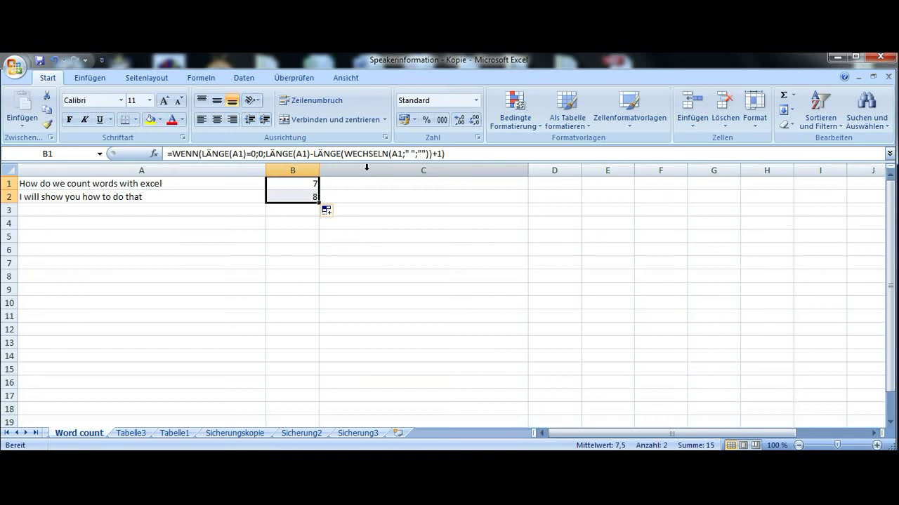
# - Copy the two sentences in A1:A2 into C1:C2
pyautogui.click(195, 183)
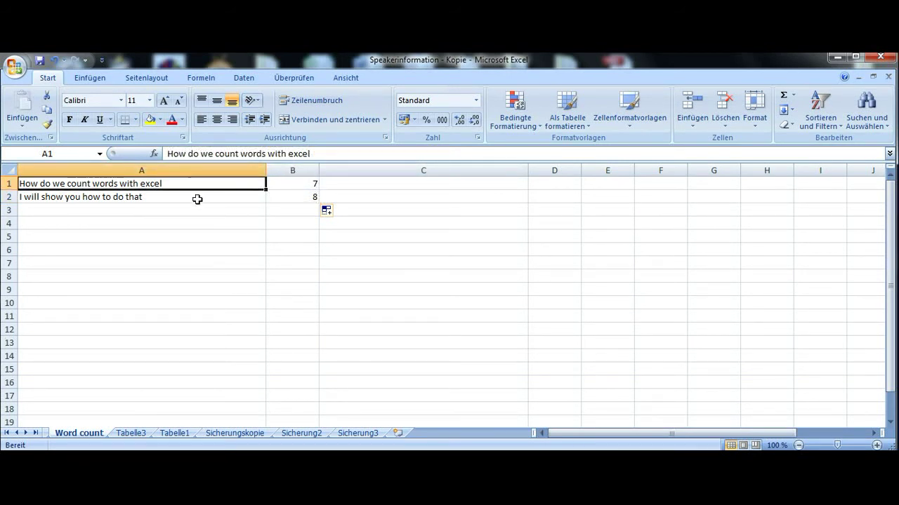
pyautogui.moveTo(197, 200); pyautogui.dragTo(197, 187)
pyautogui.hotkey('ctrl', 'c')
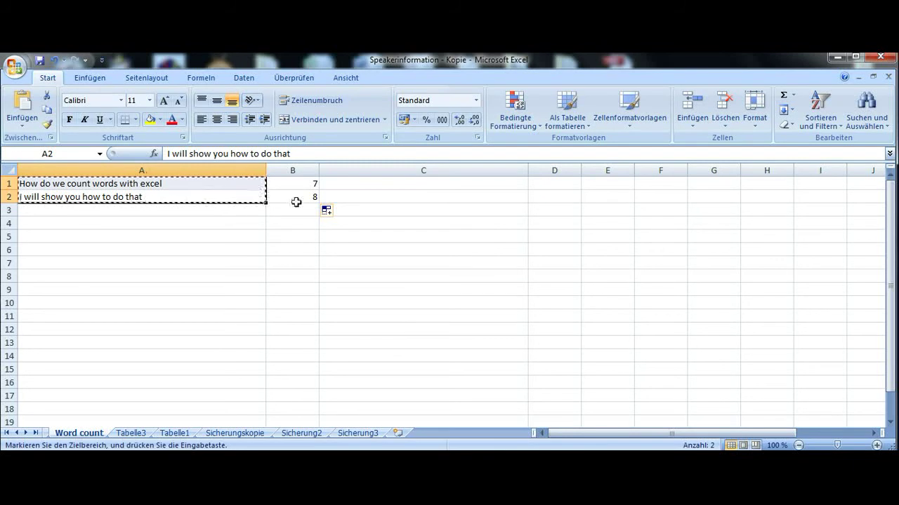
pyautogui.click(383, 184)
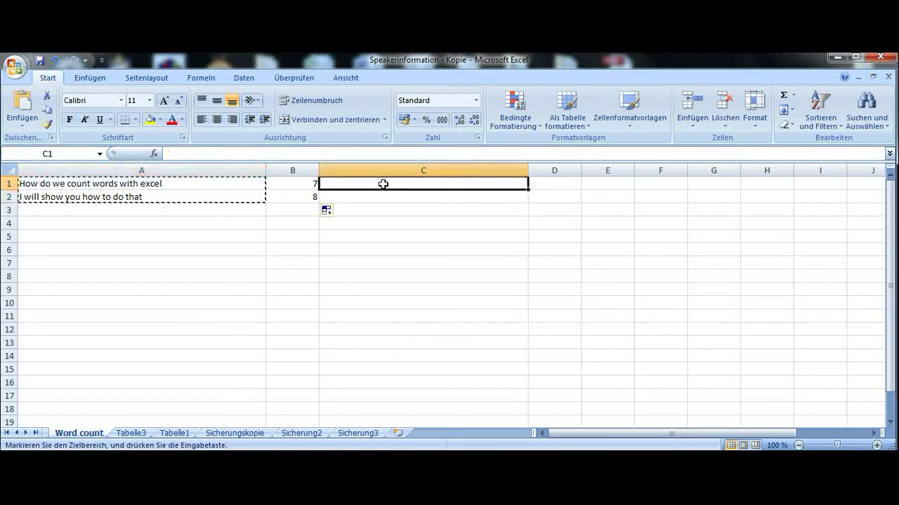
pyautogui.hotkey('ctrl', 'v')
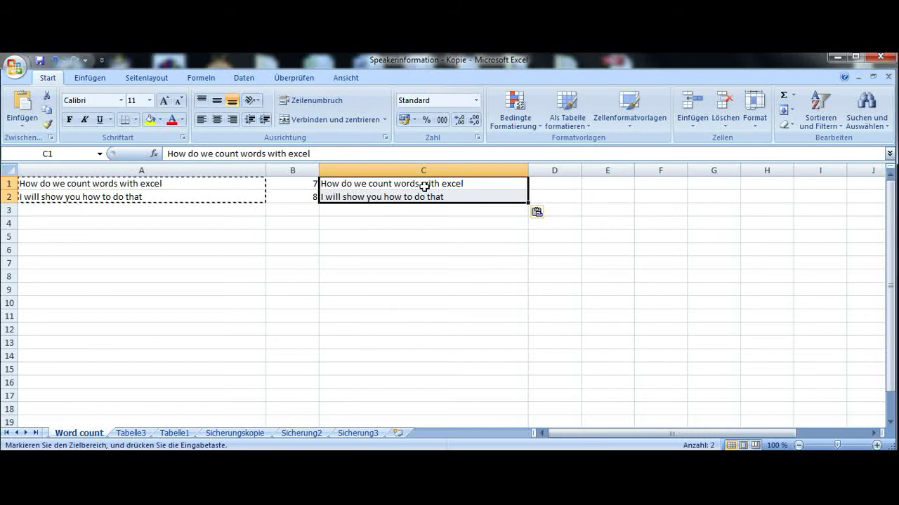
# - Replace all spaces in C1:C2 with nothing using Find and Replace, and close the dialog
pyautogui.moveTo(424, 186); pyautogui.dragTo(425, 198)
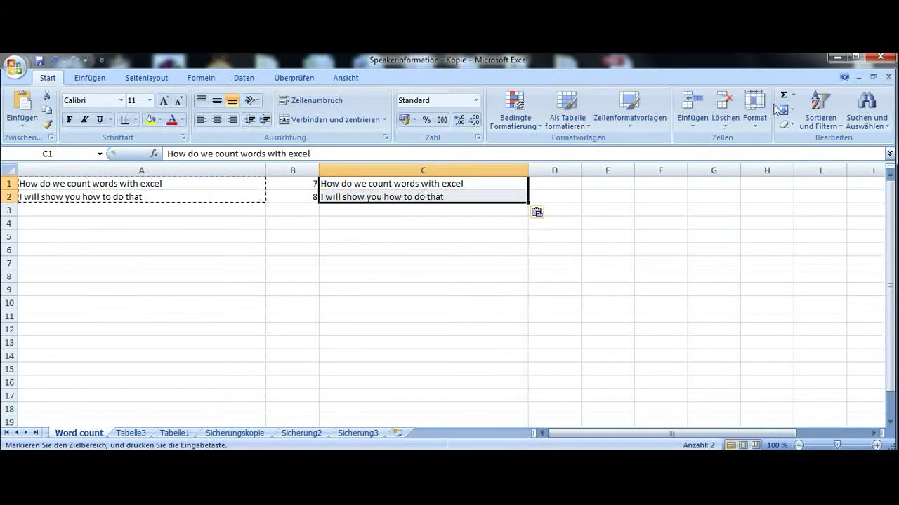
pyautogui.click(864, 123)
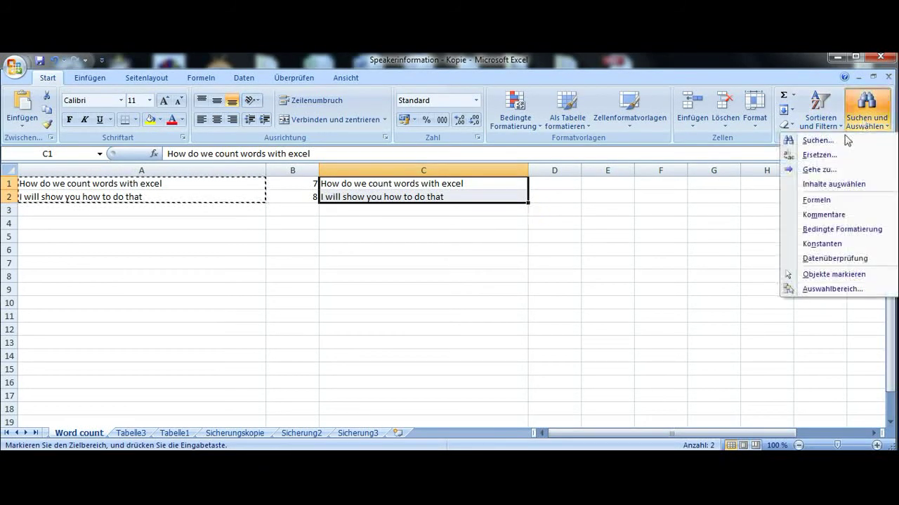
pyautogui.click(836, 156)
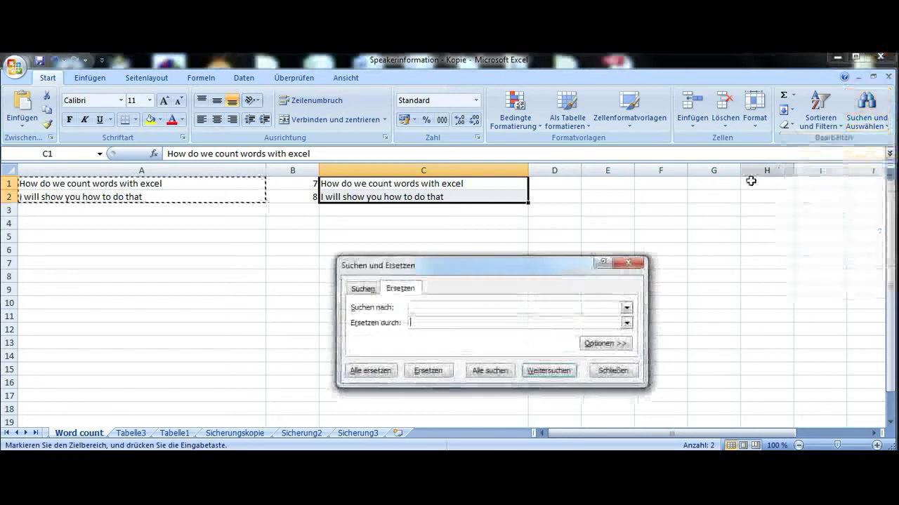
pyautogui.click(443, 304)
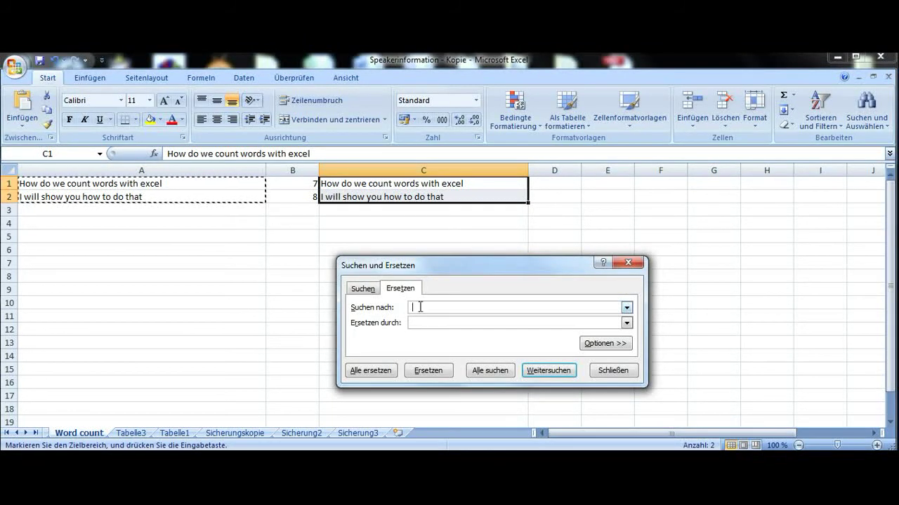
pyautogui.click(388, 372)
pyautogui.click(449, 330)
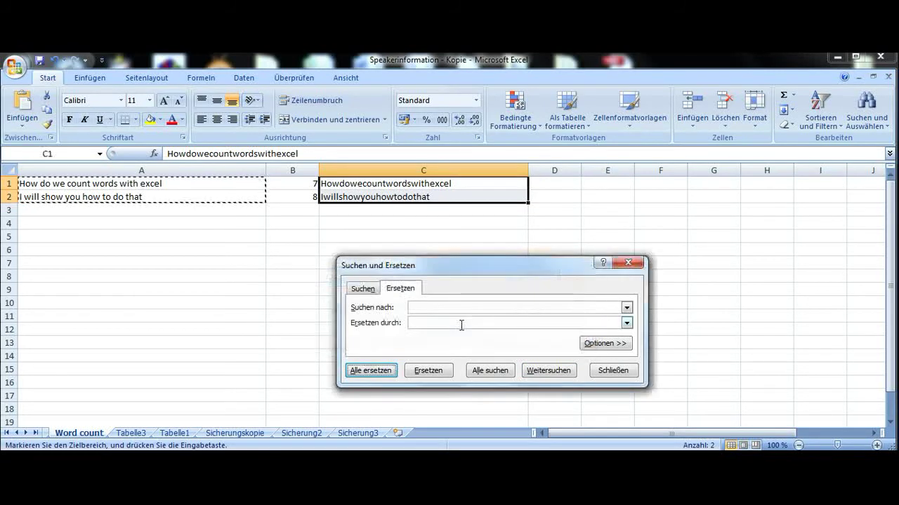
pyautogui.click(632, 262)
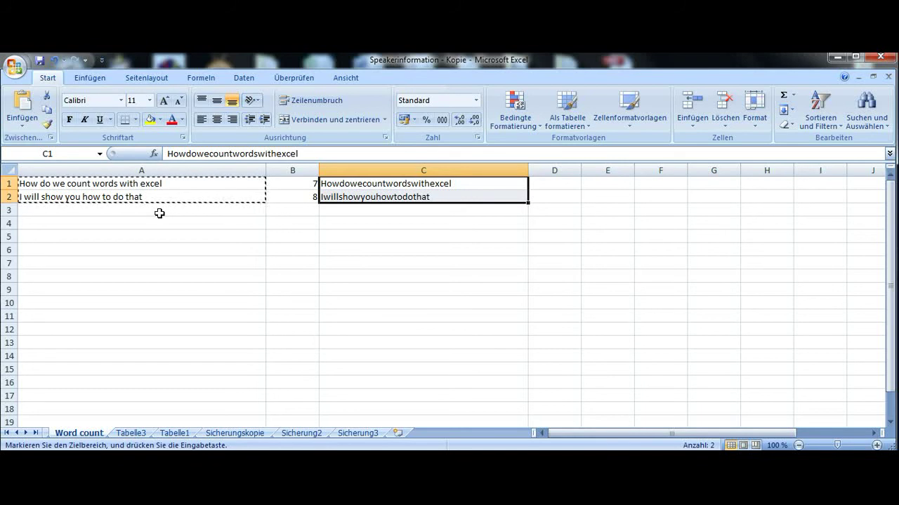
pyautogui.click(305, 183)
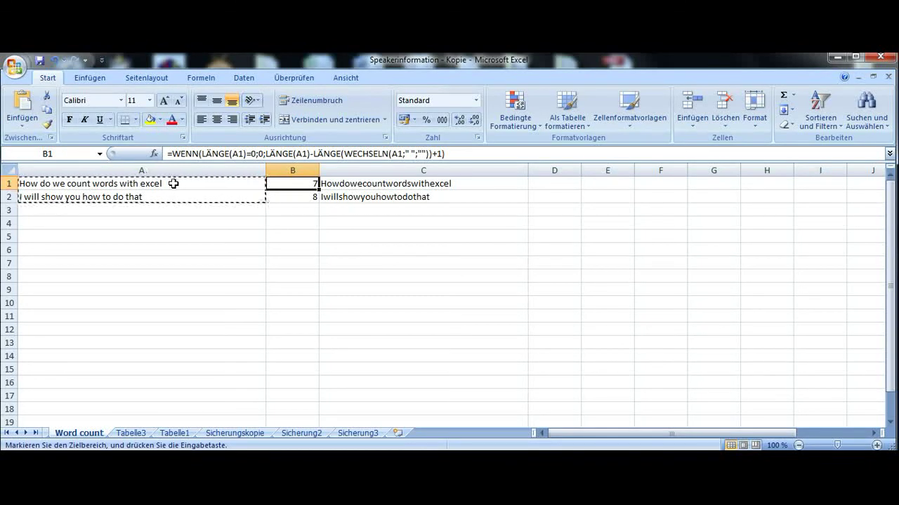
pyautogui.doubleClick(172, 183)
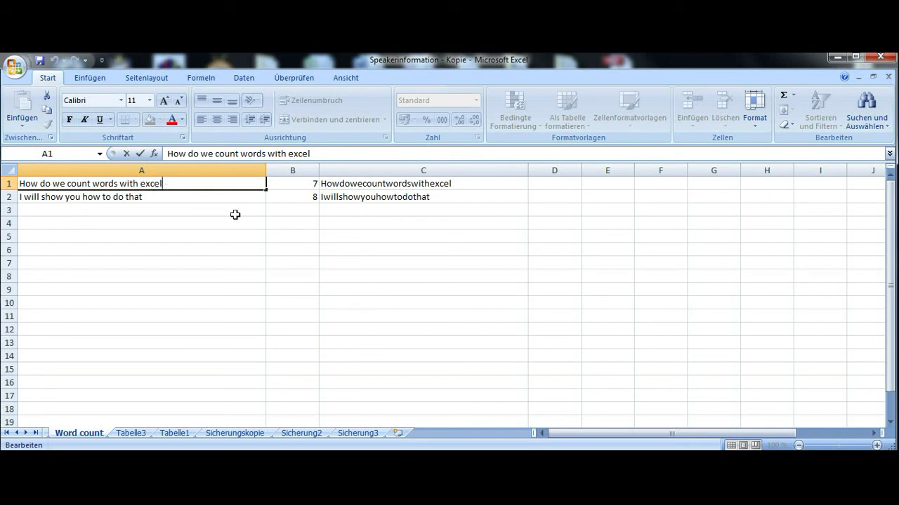
pyautogui.click(260, 225)
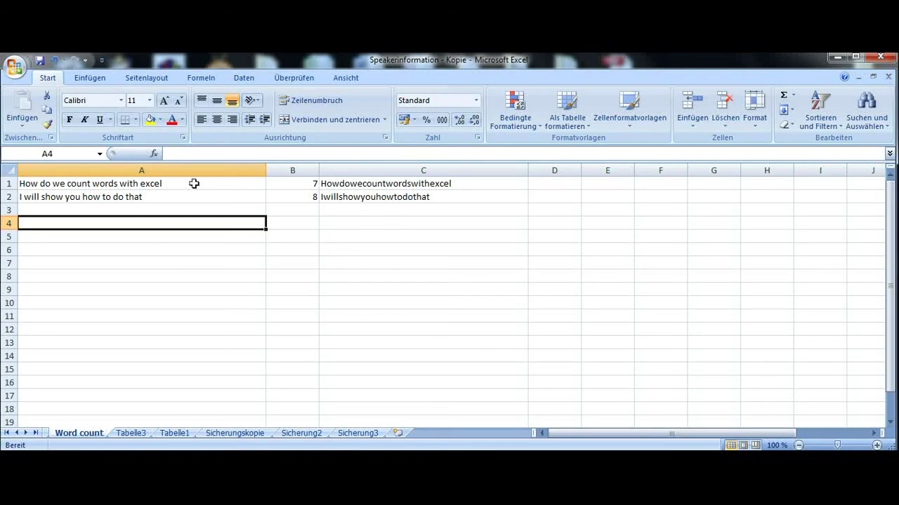
# - Fill the B1 formula into B2 once more
pyautogui.click(287, 184)
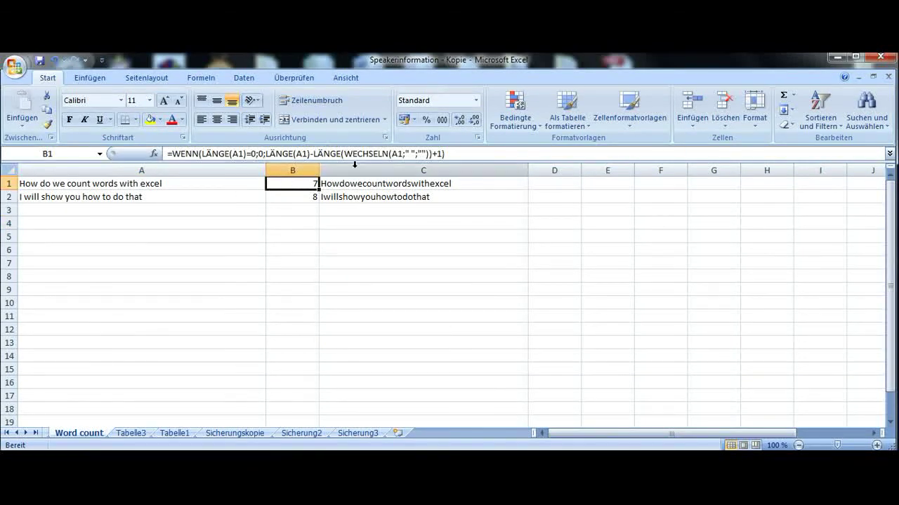
pyautogui.moveTo(319, 190); pyautogui.dragTo(318, 203)
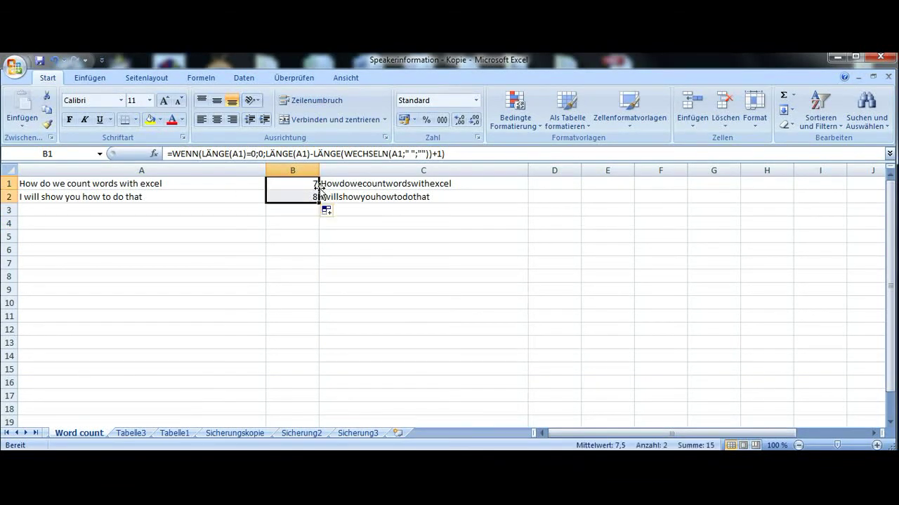
# - Enter "There you go" in A3 and fill the word-count formula from B2 down to B3
pyautogui.click(224, 214)
pyautogui.write('There')
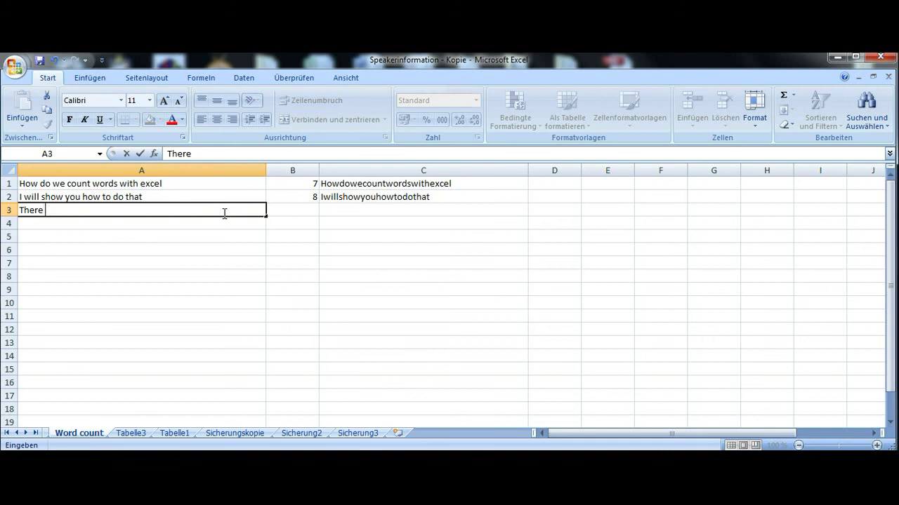
pyautogui.write(' you go')
pyautogui.click(304, 196)
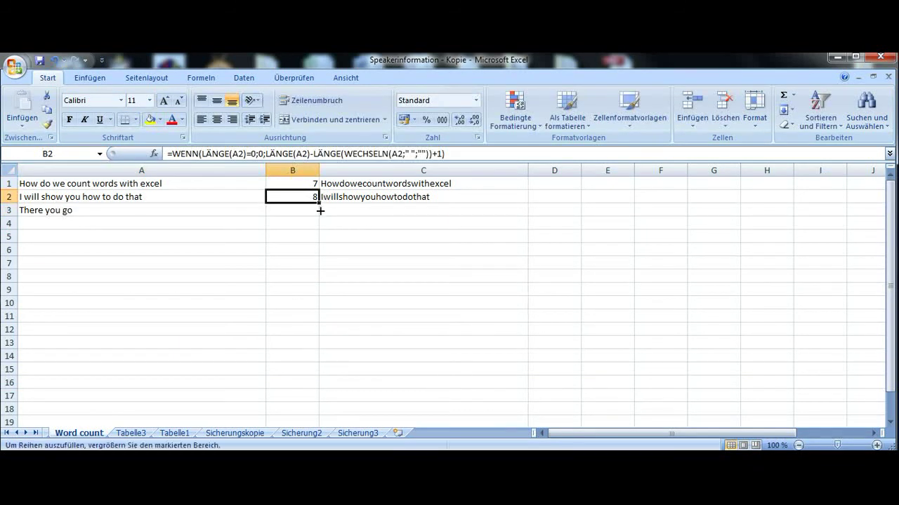
pyautogui.moveTo(321, 211); pyautogui.dragTo(321, 216)
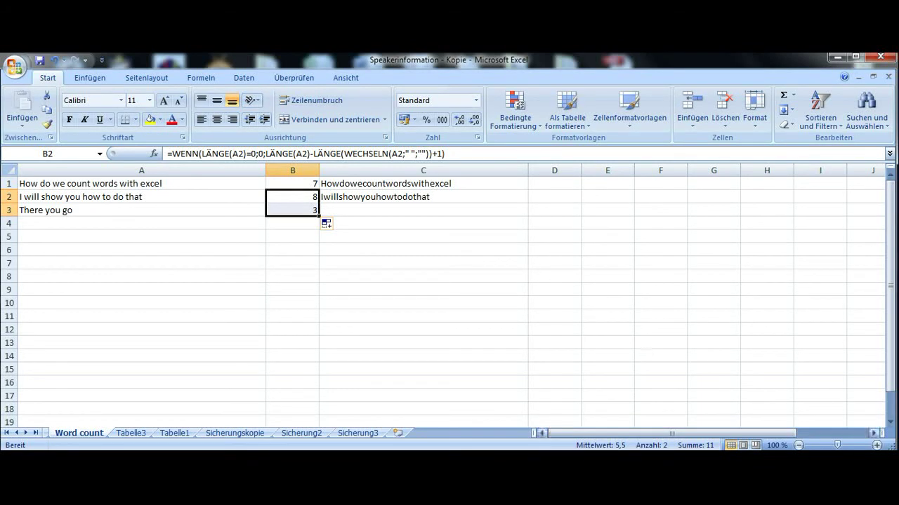
pyautogui.click(766, 459)
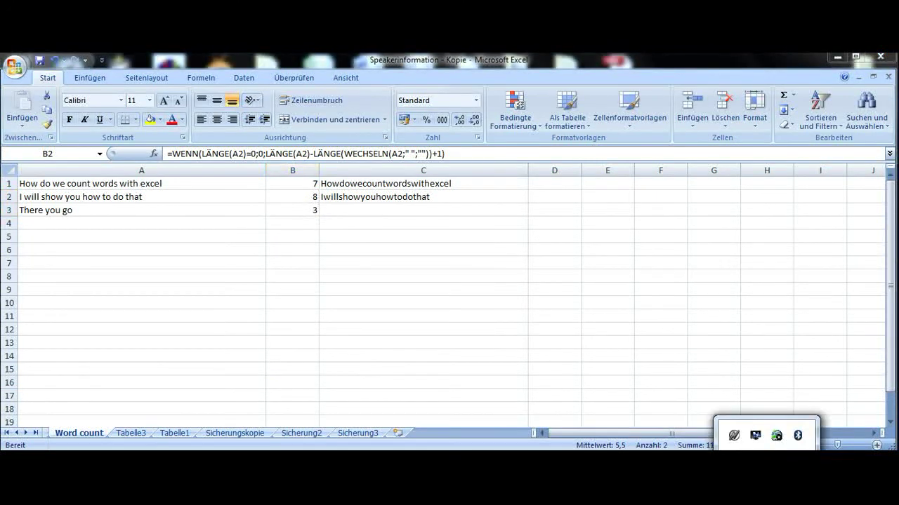
pyautogui.rightClick(733, 436)
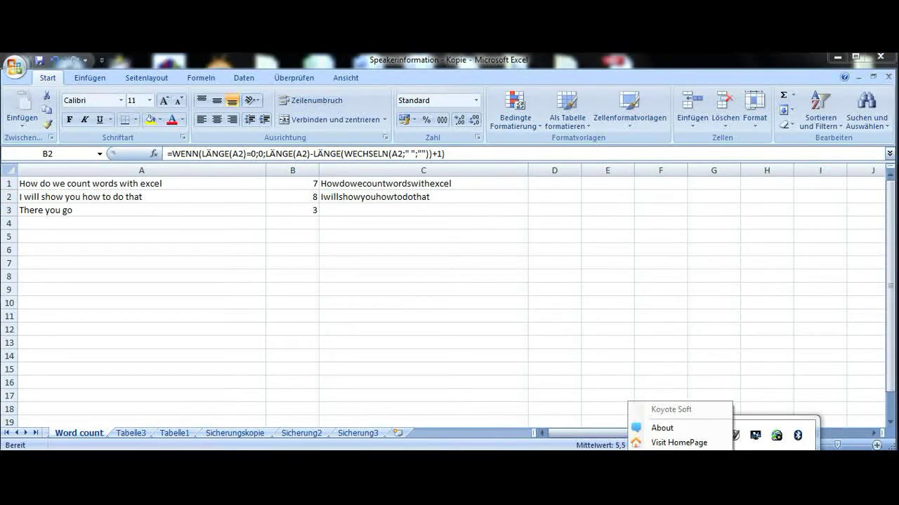